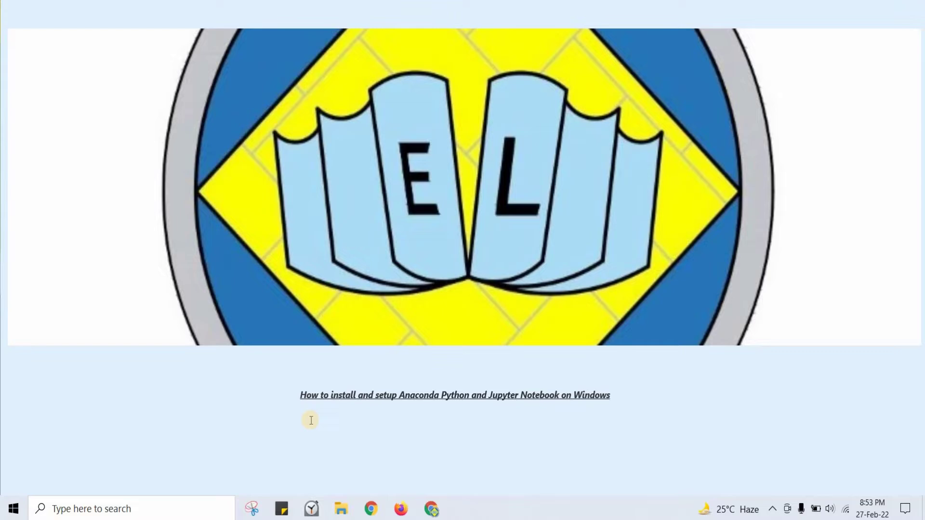
Switch to Chrome, search Google for "anaconda download" and open Anaconda's Individual Edition page
left_click(441, 502)
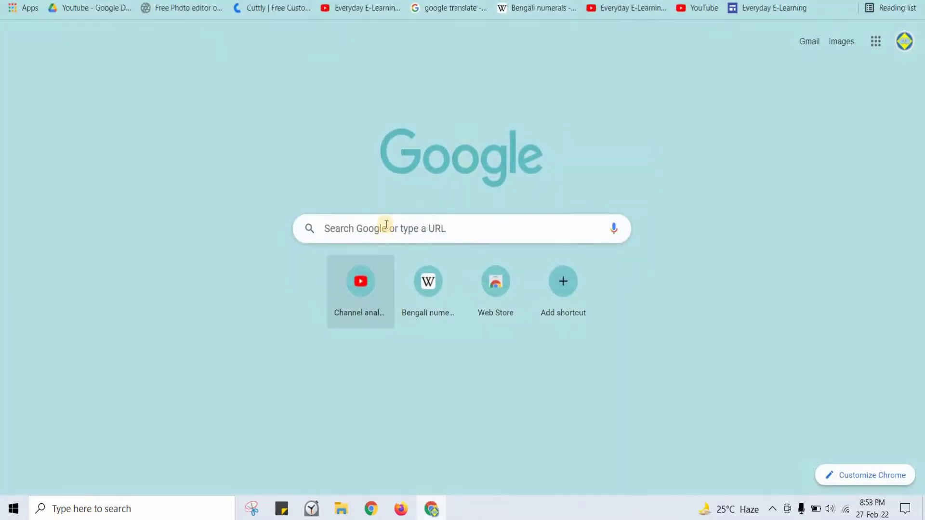
left_click(386, 227)
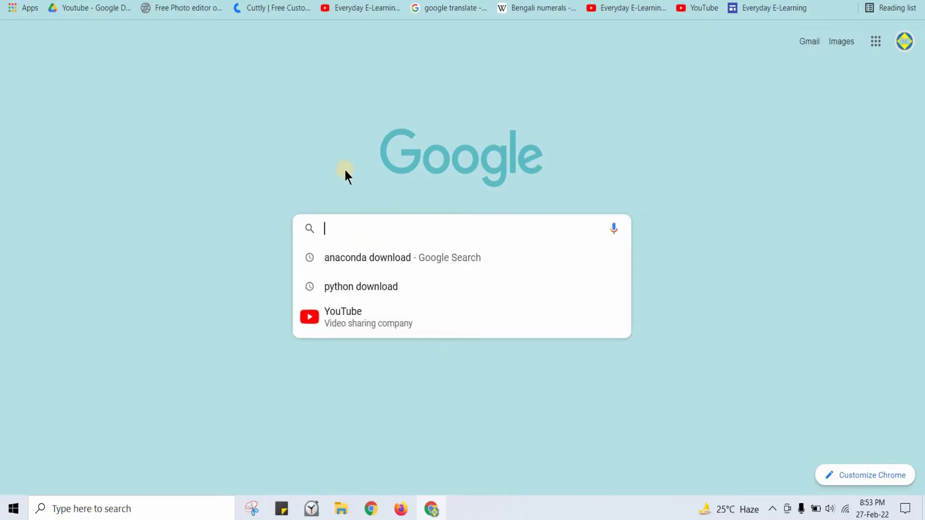
type("anaconda download")
left_click(382, 253)
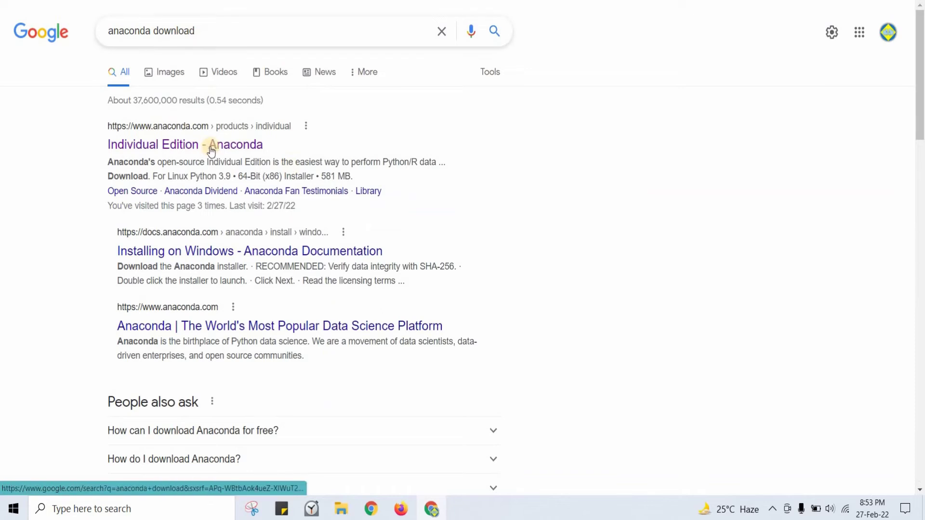
left_click(200, 146)
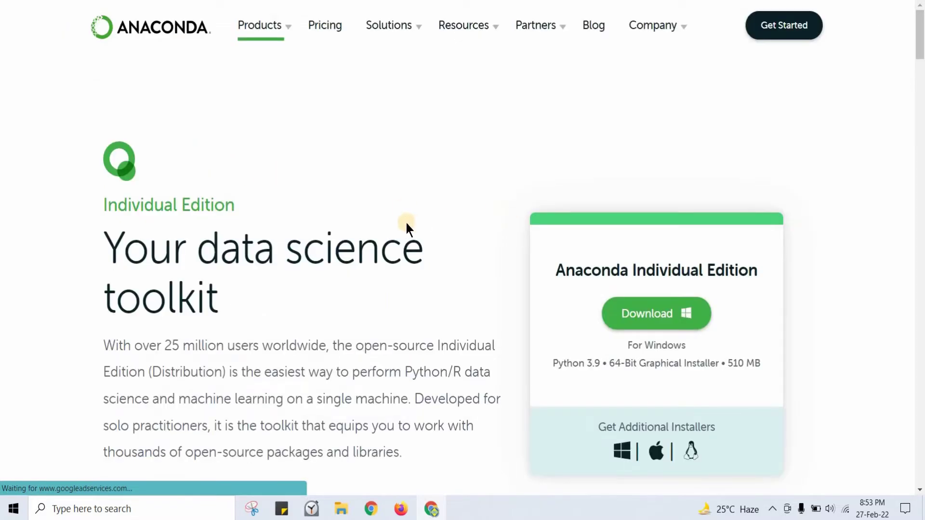
Download the Windows Python 3.9 64-Bit Graphical Installer for Anaconda and dismiss the Anaconda Nucleus sign-up form
scroll(403, 220, "down", 10)
scroll(400, 218, "down", 15)
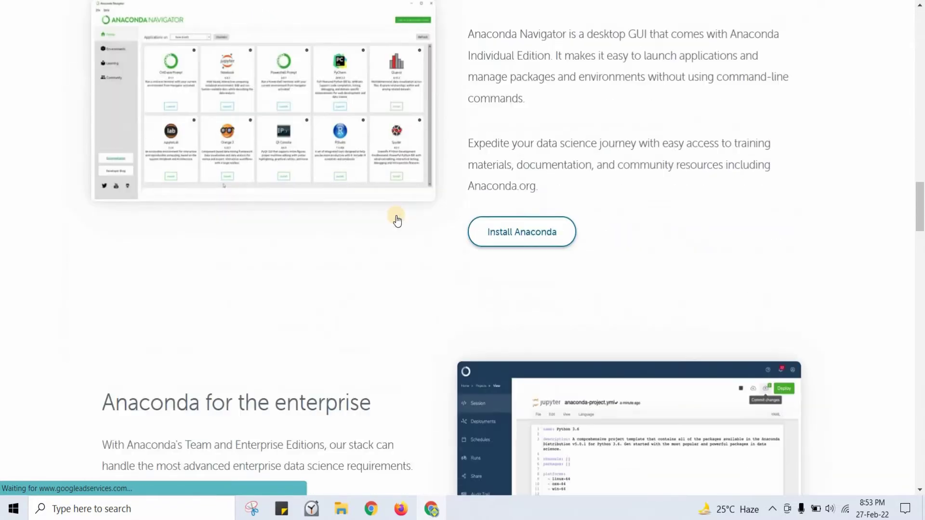
scroll(395, 215, "down", 15)
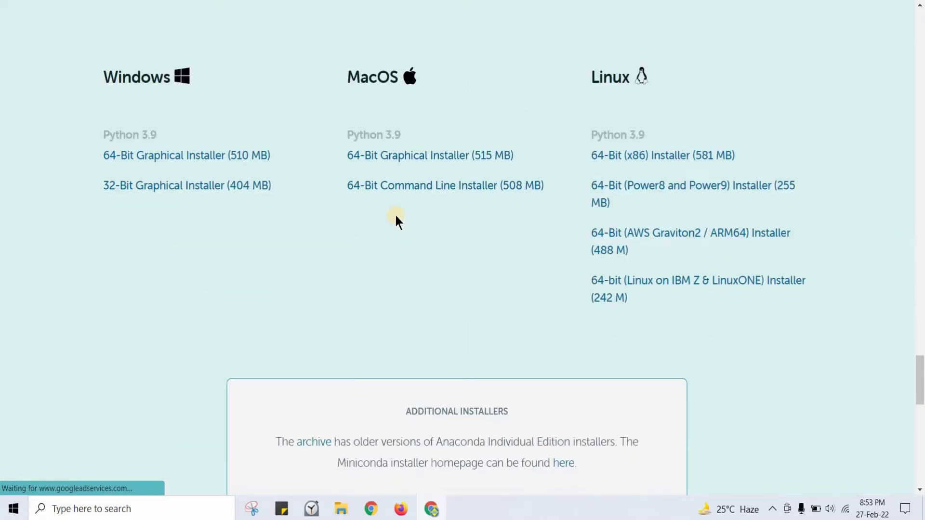
scroll(394, 213, "up", 3)
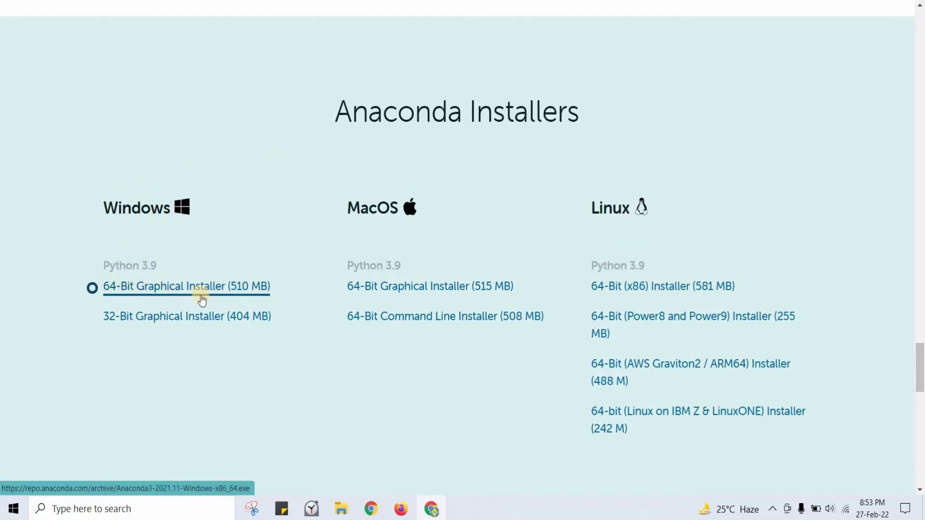
left_click(228, 294)
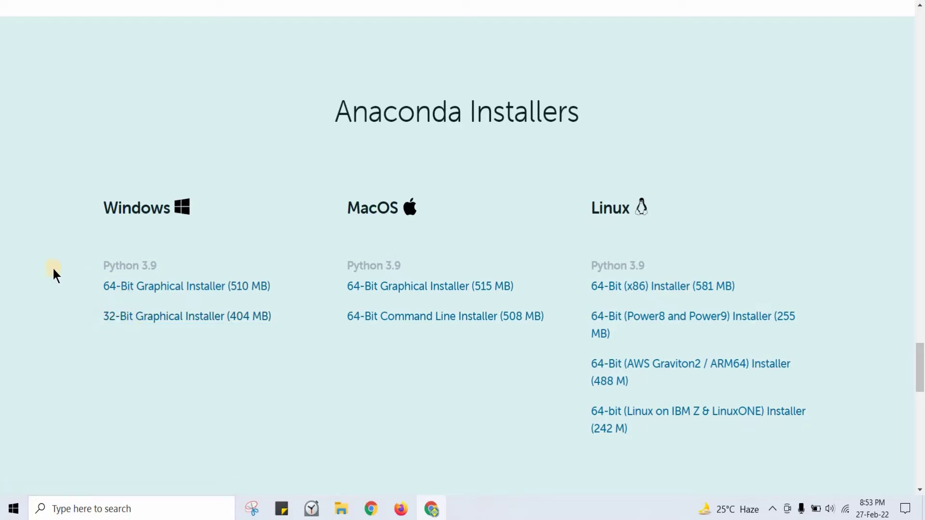
left_click(151, 290)
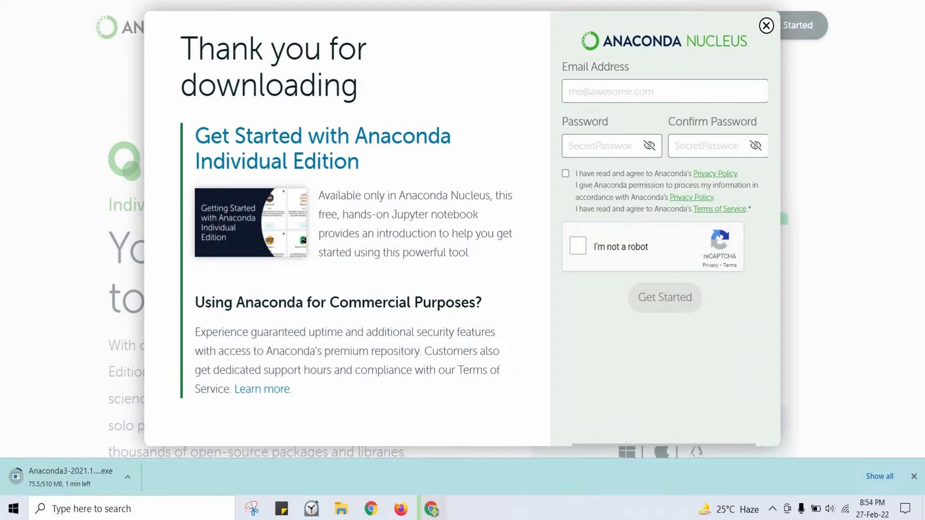
left_click(45, 225)
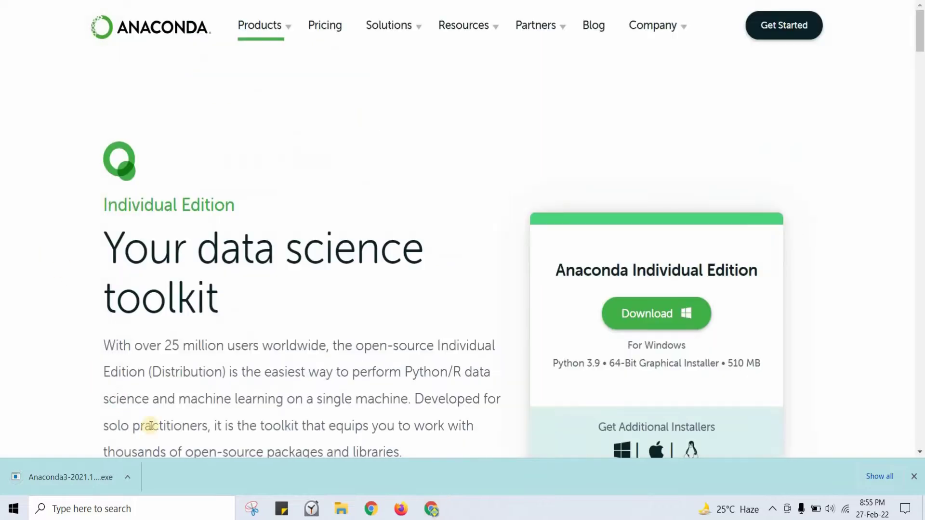
Show the downloaded Anaconda3 installer in the Downloads folder, run it and minimize the folder window
left_click(126, 476)
left_click(141, 427)
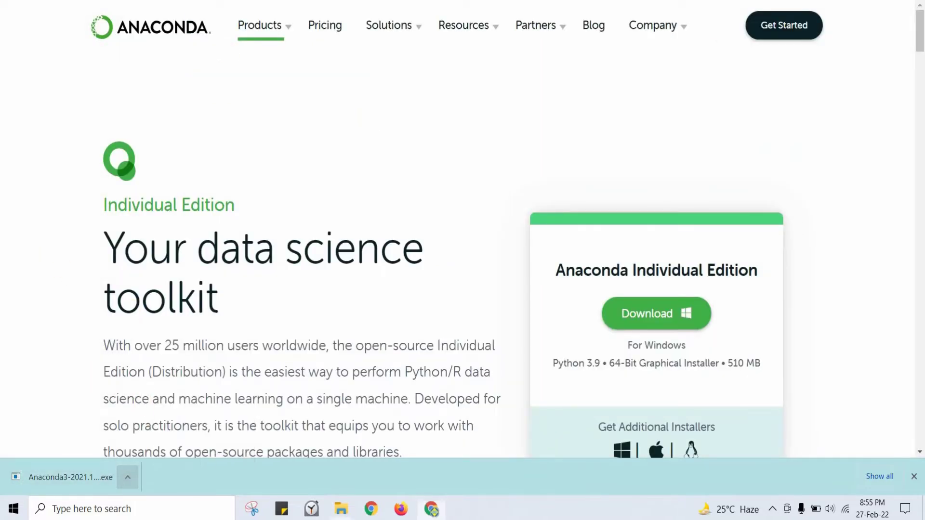
double_click(294, 115)
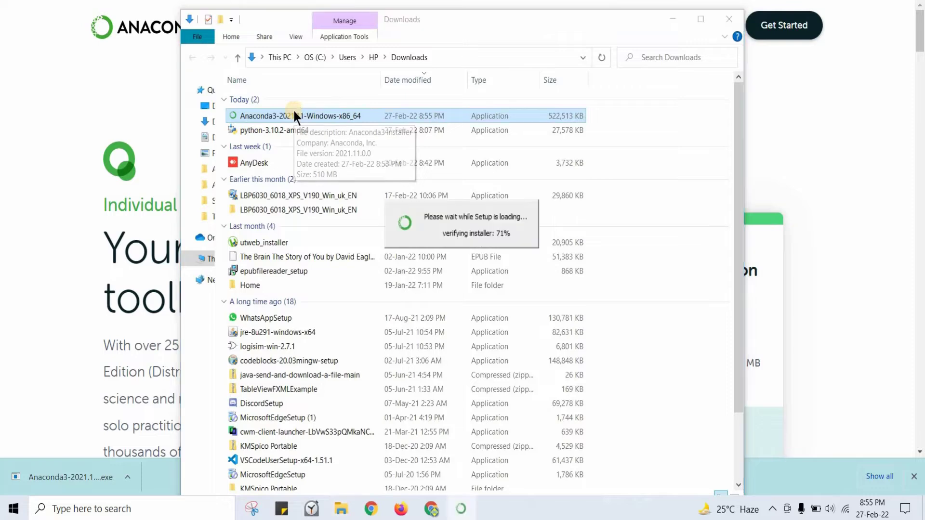
left_click(675, 20)
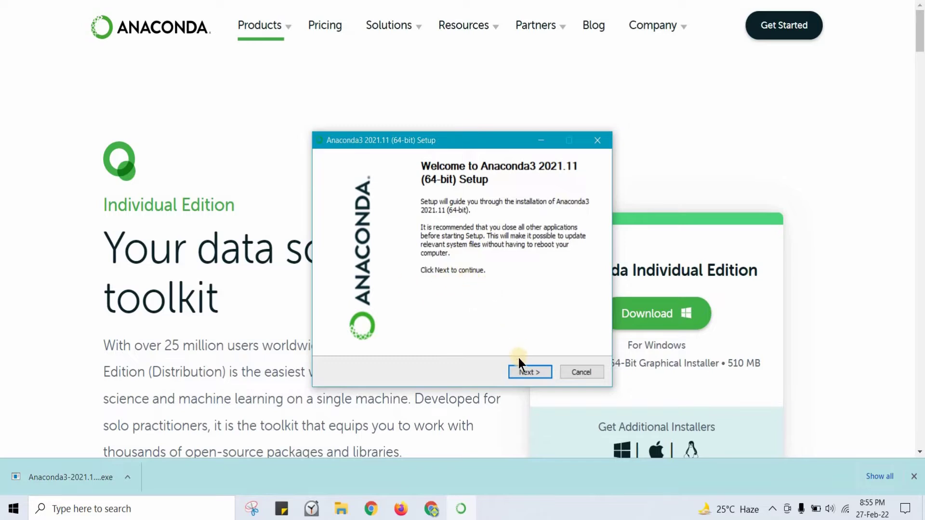
Accept the Anaconda3 license, choose installation for Just Me and keep C:\Users\HP\anaconda3 as the destination folder
left_click(530, 372)
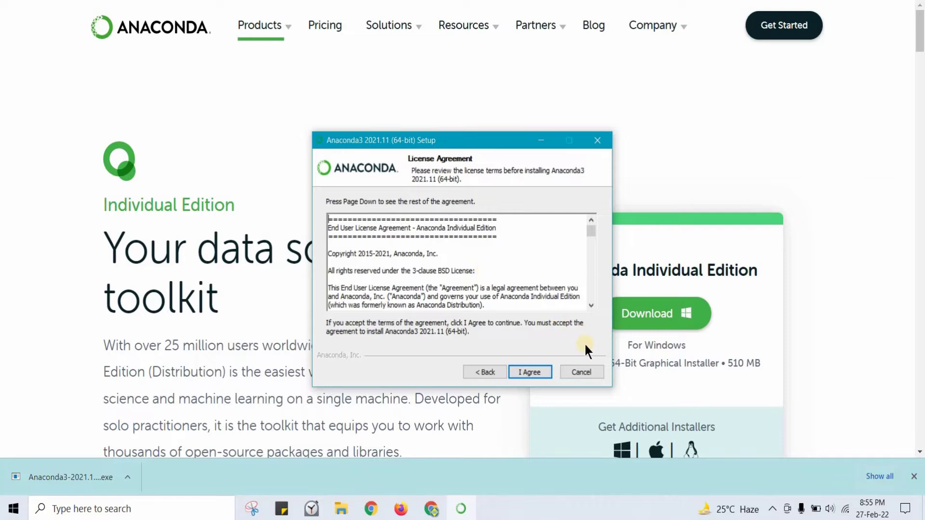
left_click(530, 372)
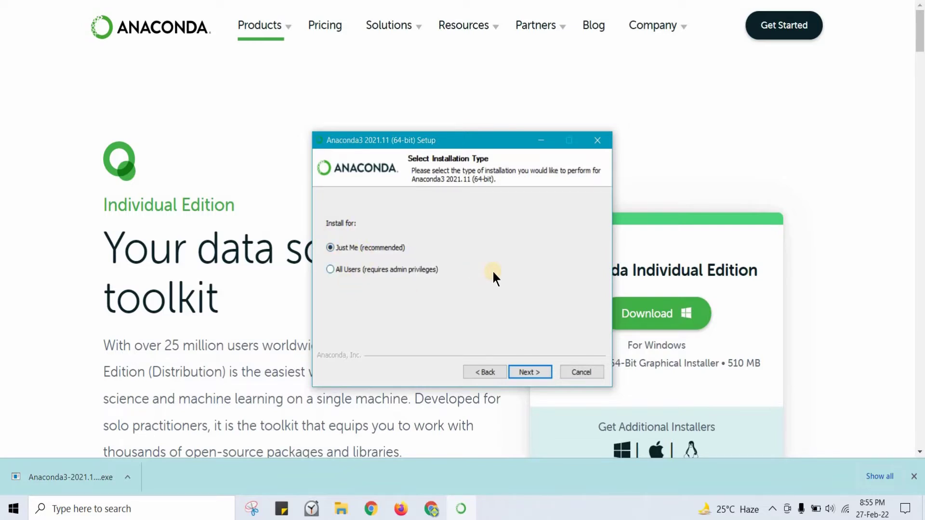
left_click(530, 372)
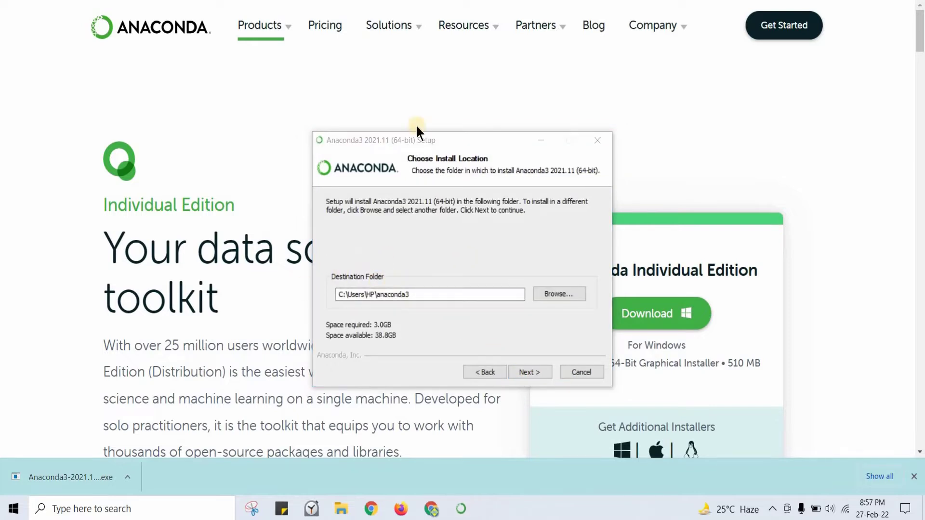
left_click(543, 370)
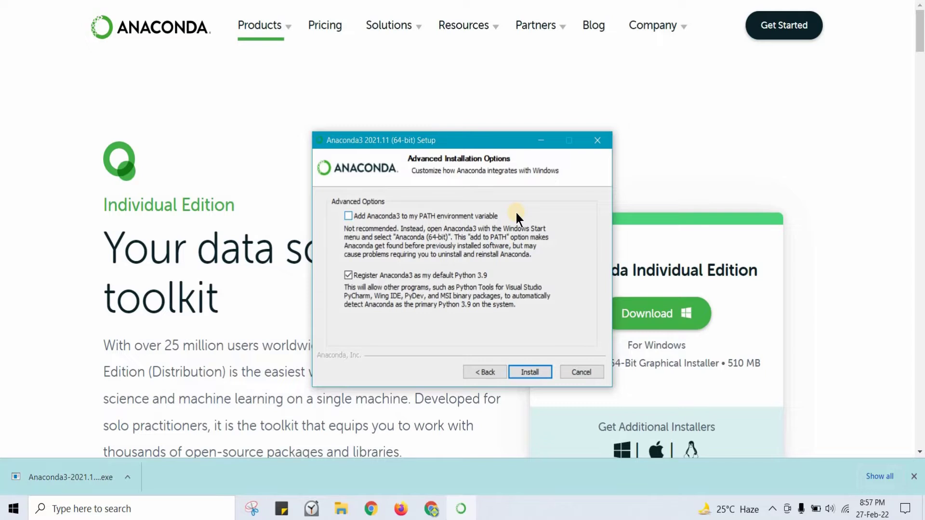
Install Anaconda3 without adding it to the PATH environment variable, registering it as the default Python 3.9
left_click(348, 216)
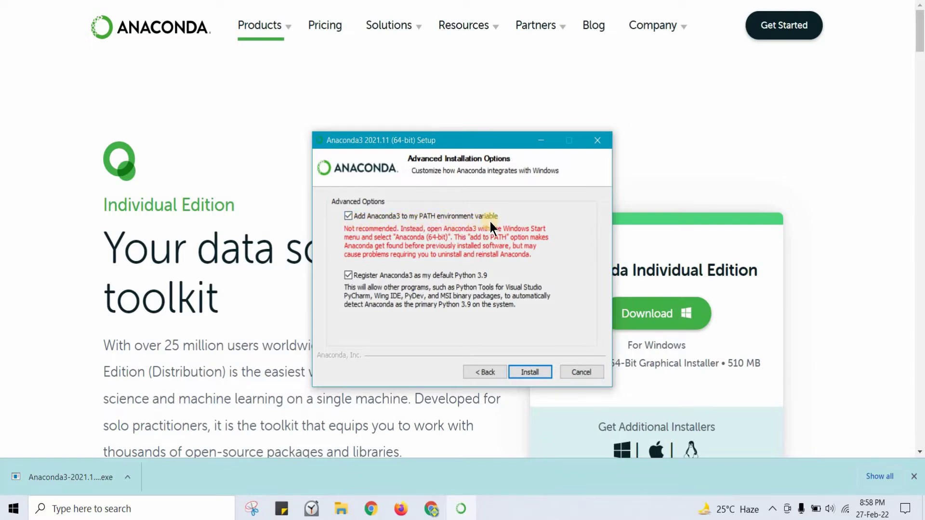
left_click(348, 217)
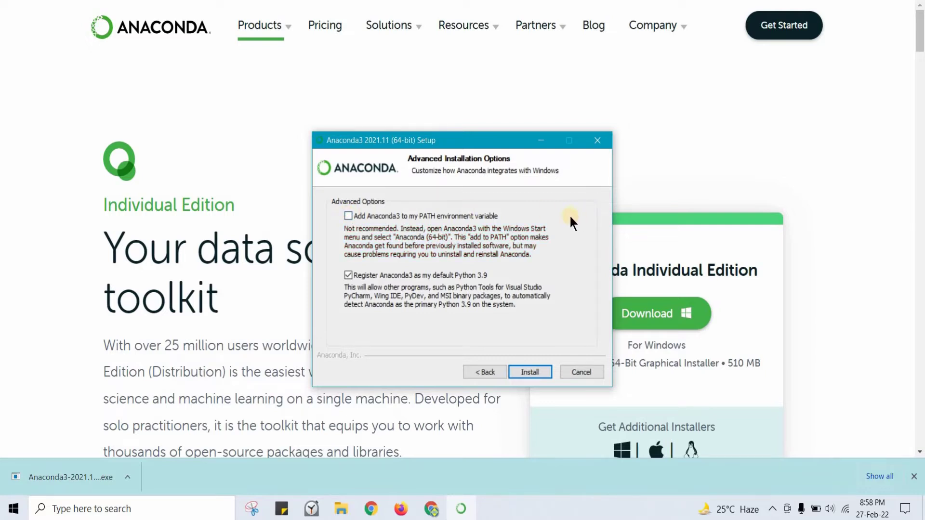
left_click(543, 373)
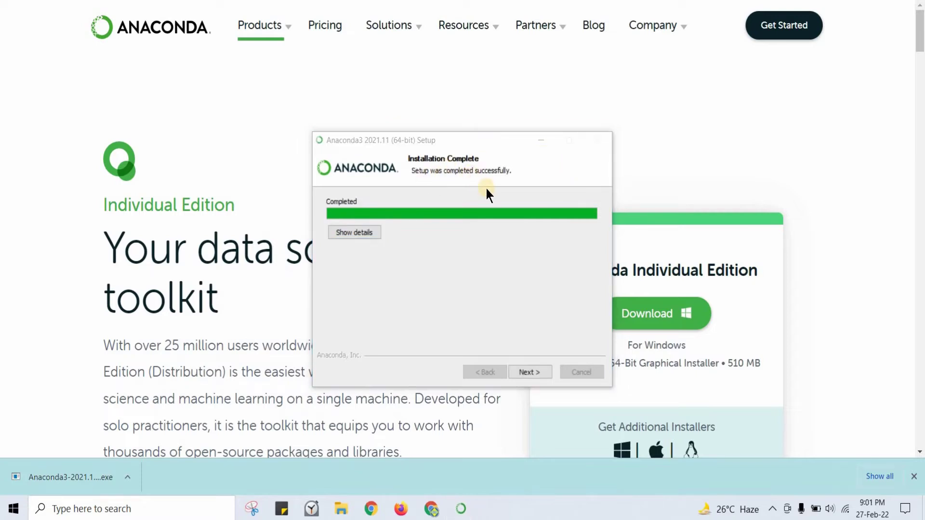
Complete the remaining Anaconda3 setup pages and finish with the tutorial and Getting Started options turned off
left_click(547, 375)
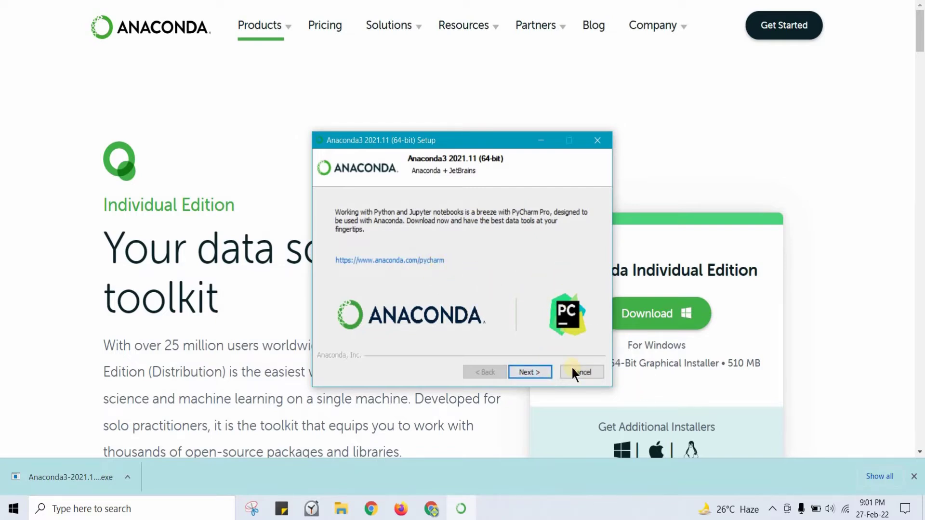
left_click(545, 366)
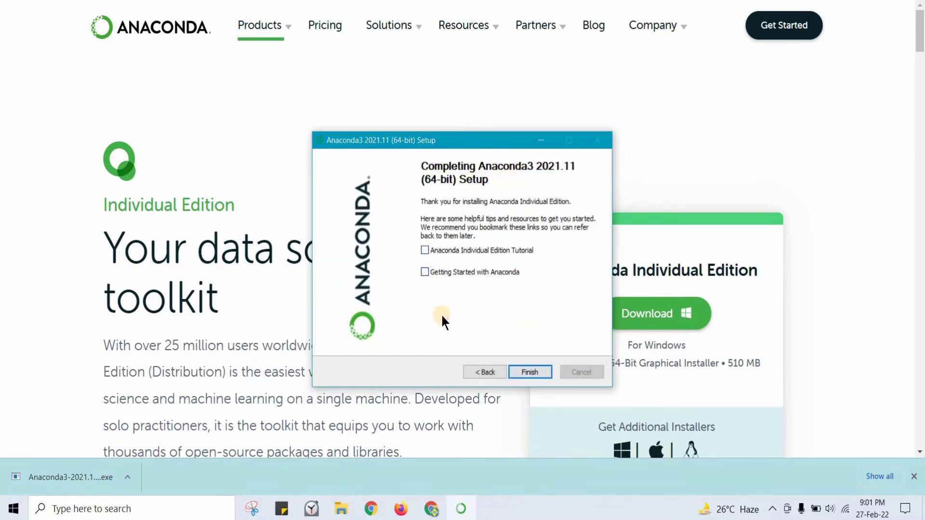
left_click(531, 371)
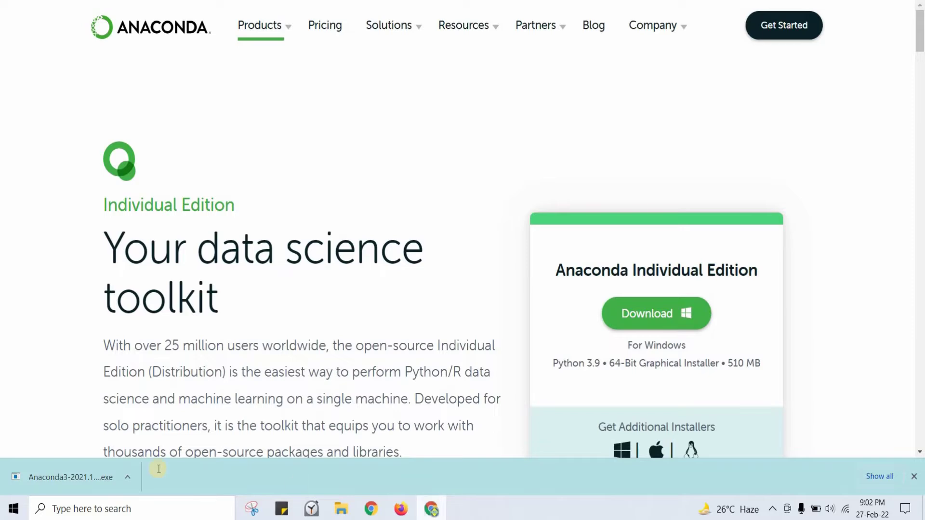
Open Anaconda Prompt from Windows search, check the installed Python version with python --version and minimize the prompt
left_click(432, 509)
left_click(15, 510)
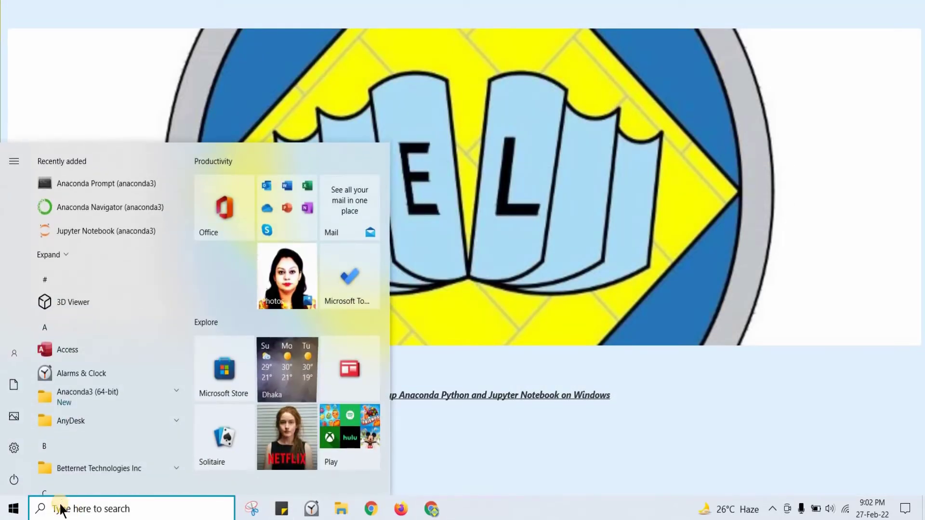
type("an")
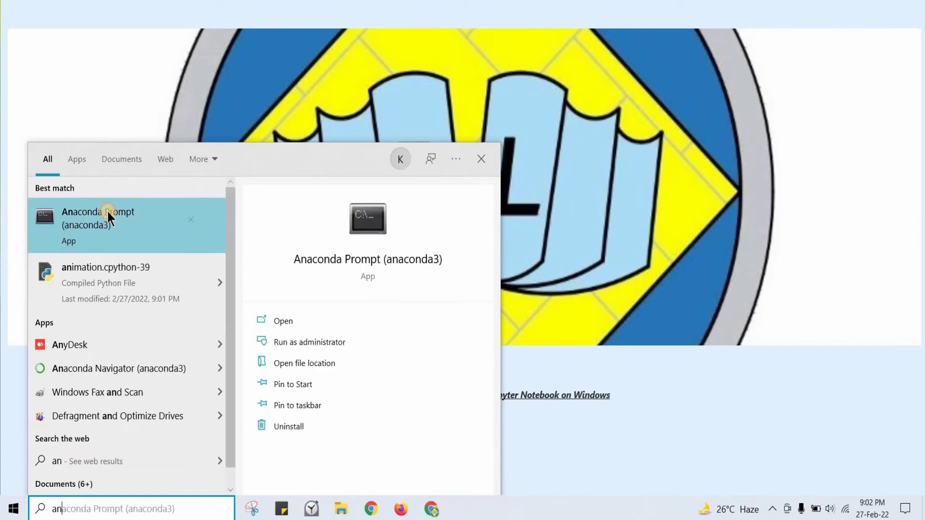
left_click(108, 212)
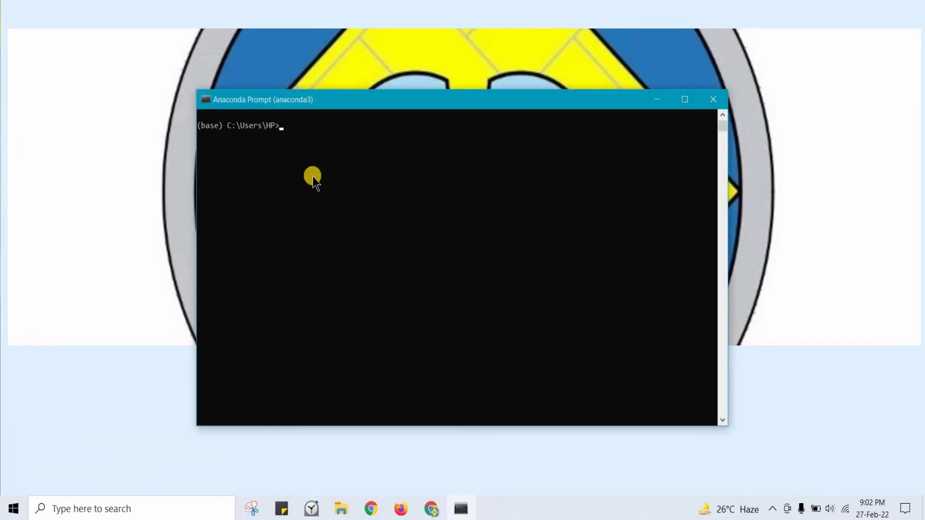
type("python --version")
key("Return")
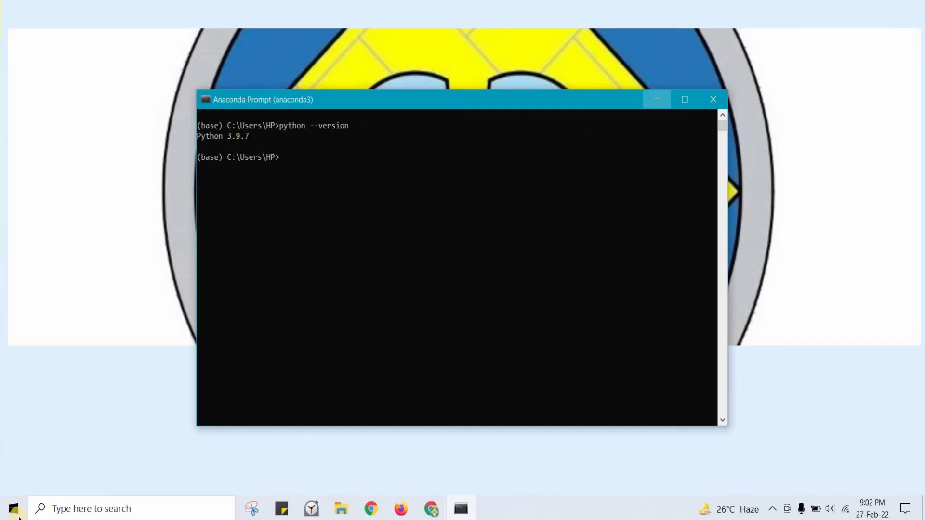
left_click(657, 100)
Open Anaconda Navigator from Windows search and launch Jupyter Notebook from it
key("super")
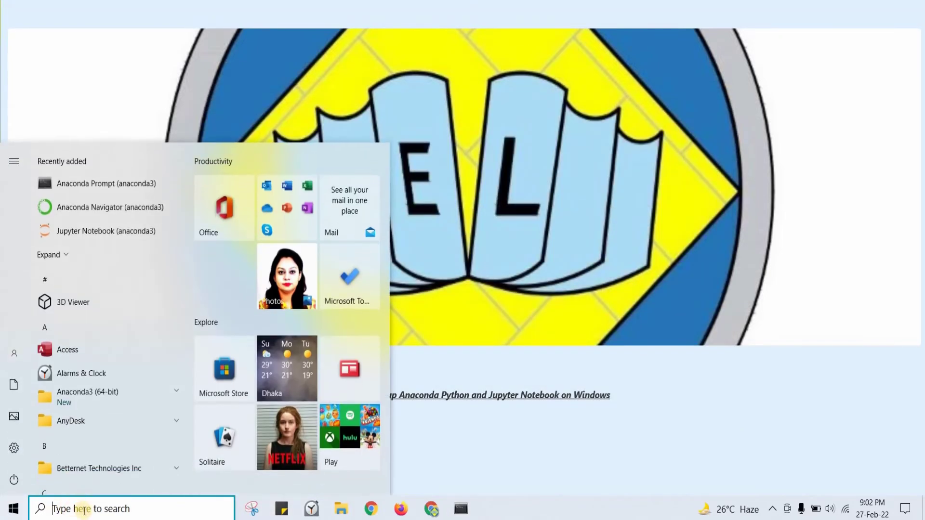
type("an")
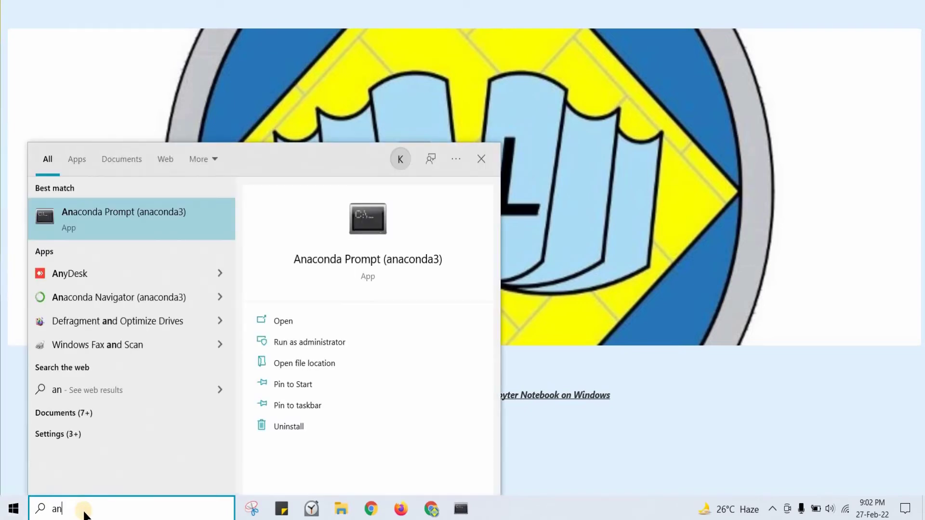
left_click(113, 301)
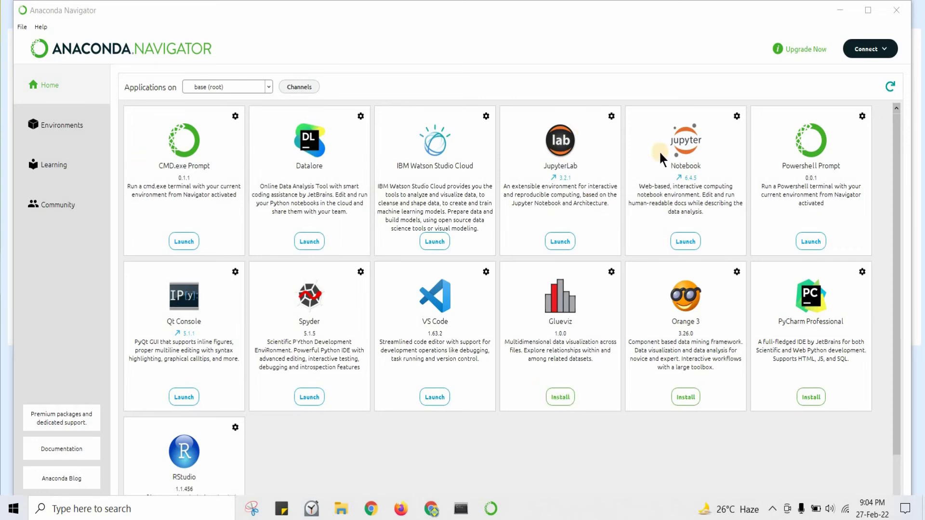
left_click(692, 243)
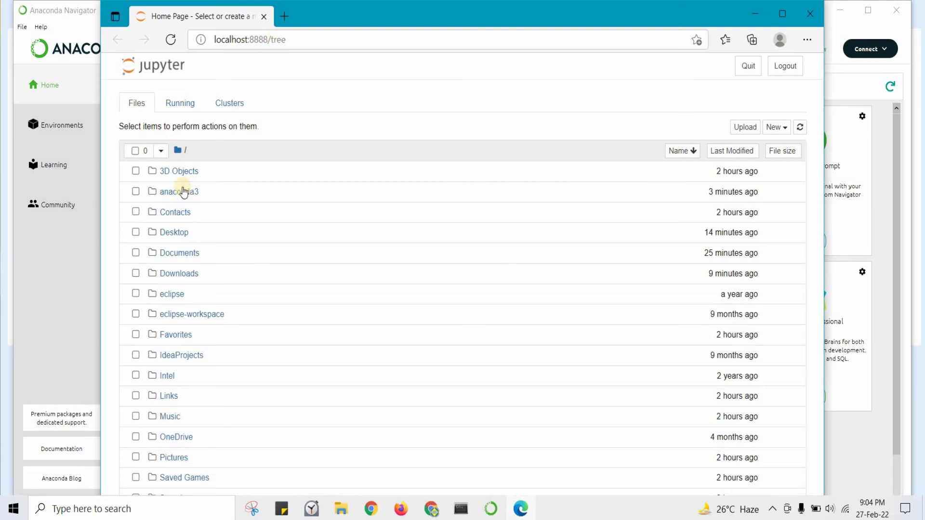
Create a new Python 3 (ipykernel) notebook in the Desktop folder Python_Jupyter Notebook
left_click(176, 232)
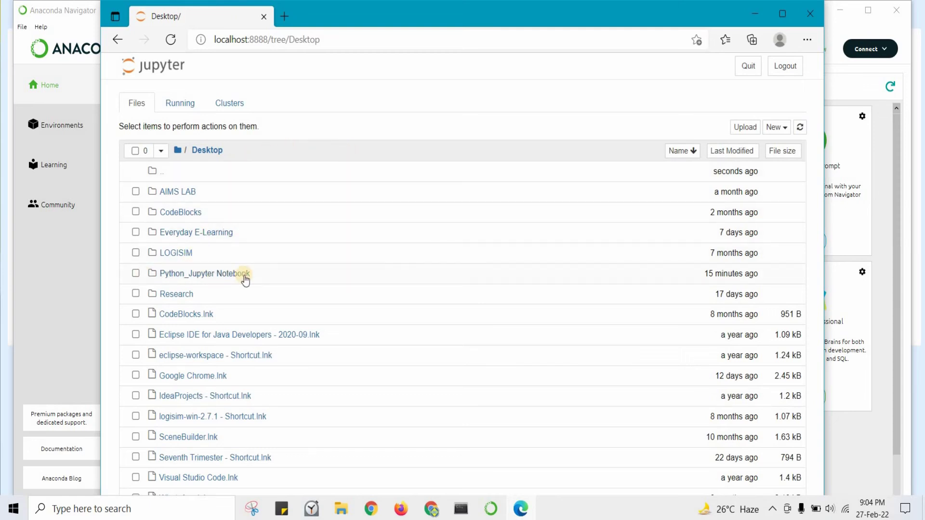
left_click(260, 278)
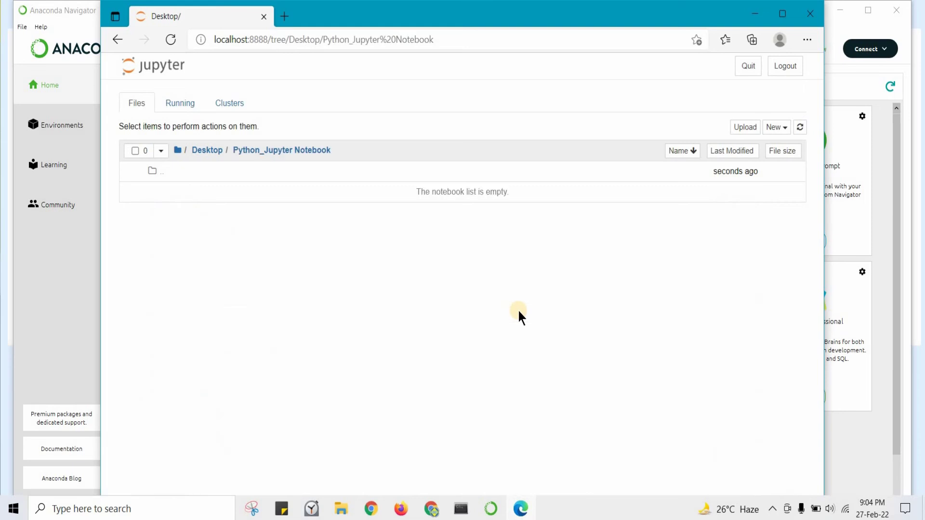
left_click(784, 128)
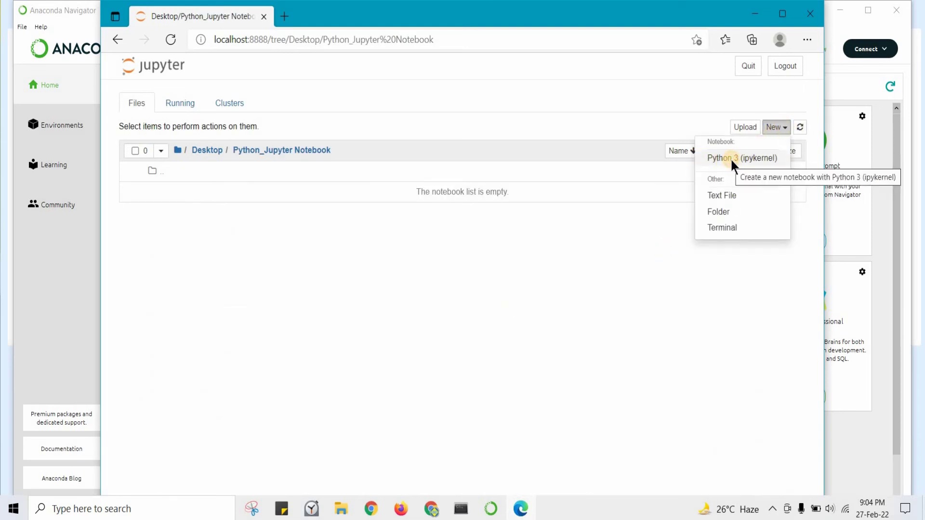
left_click(730, 159)
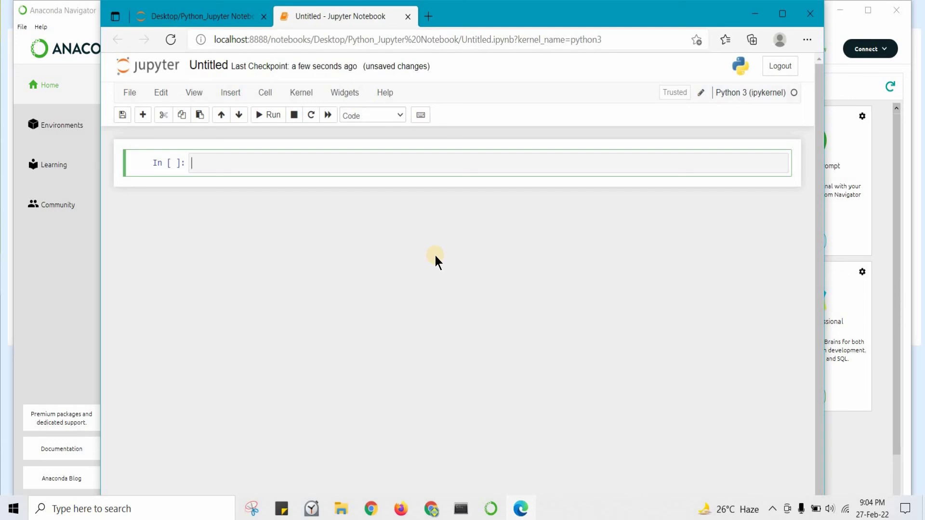
Enter print("Everyday E-Learning") on a single line in the notebook's first cell and run it
type("print(\"Everyday E-")
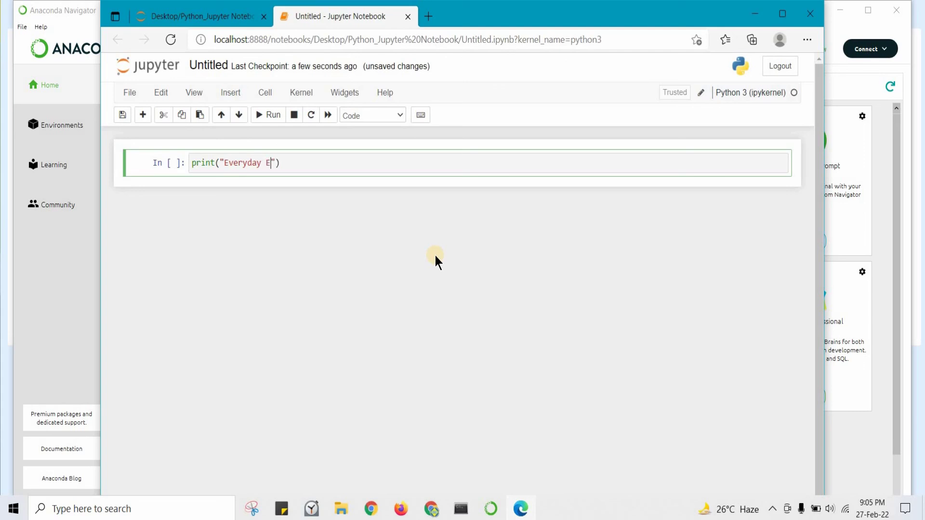
type("Learning")
key("Return")
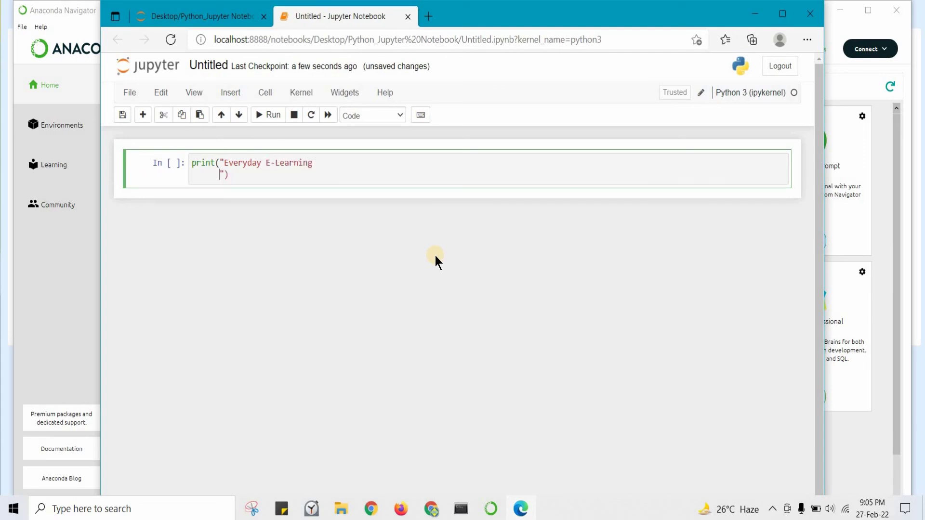
key("BackSpace")
key("BackSpace")
key("BackSpace")
key("BackSpace")
key("BackSpace")
key("BackSpace")
key("BackSpace")
key("BackSpace")
left_click(270, 113)
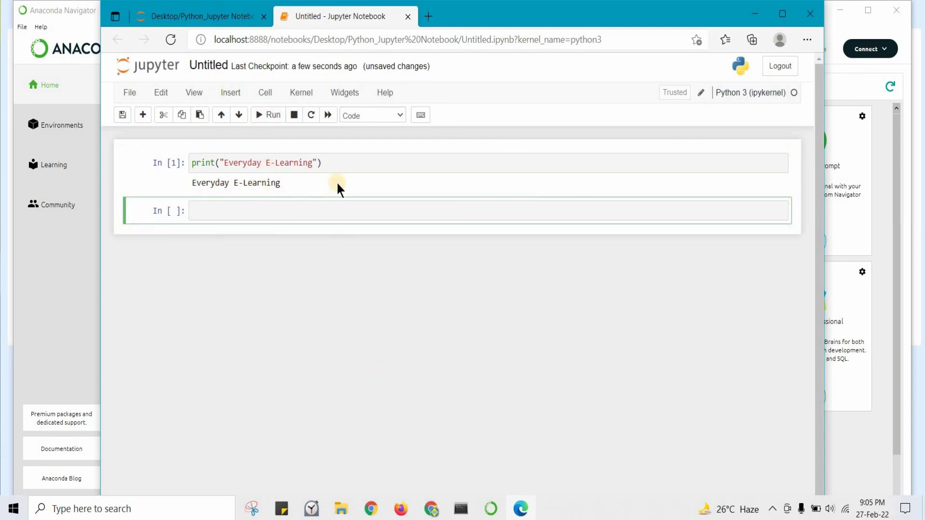